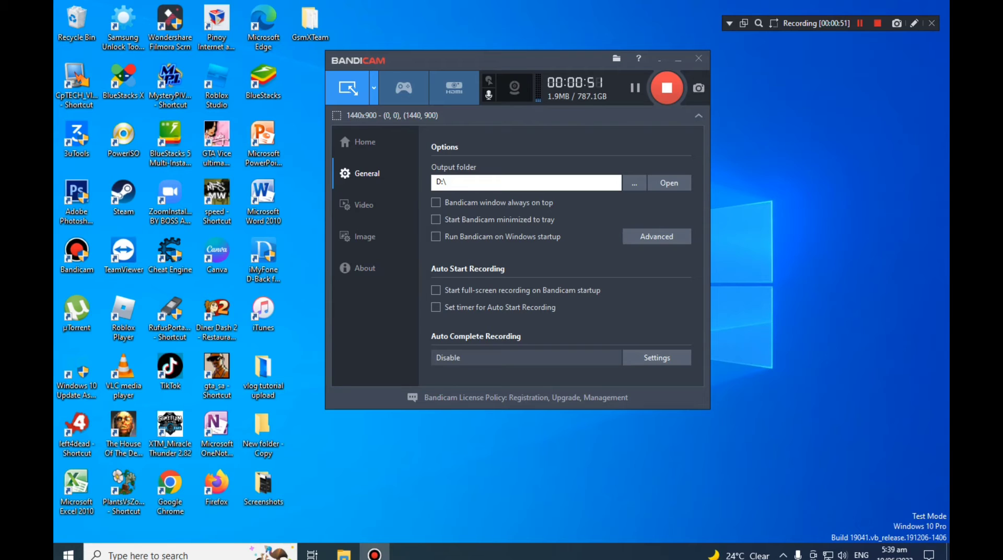
pyautogui.click(659, 59)
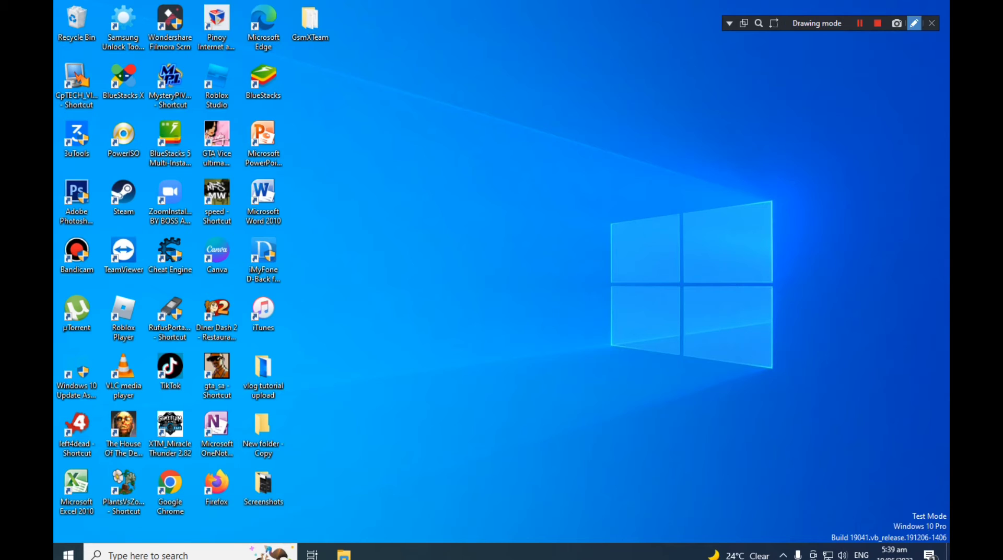
pyautogui.click(913, 23)
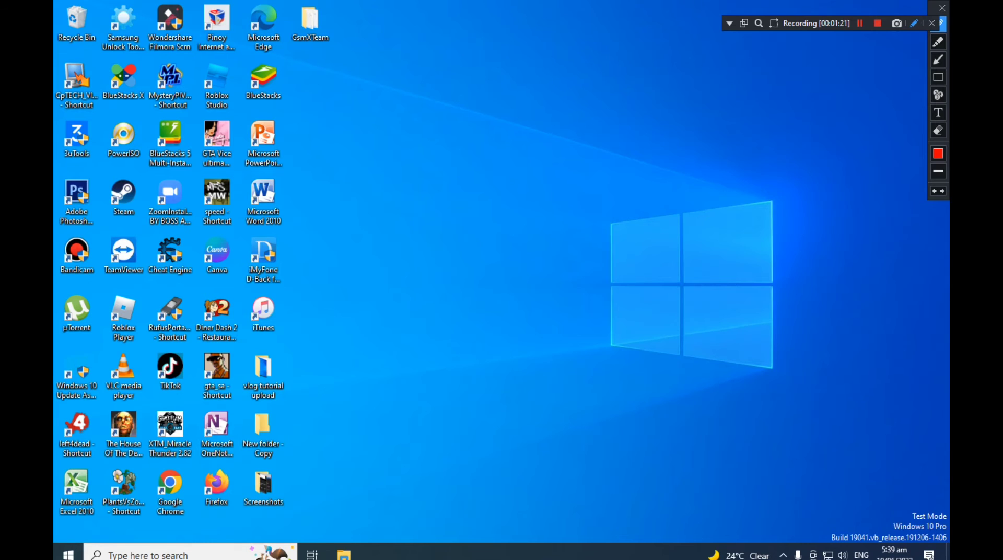
pyautogui.moveTo(285, 21)
pyautogui.mouseDown()
pyautogui.moveTo(272, 6)
pyautogui.moveTo(249, 37)
pyautogui.moveTo(278, 15)
pyautogui.mouseUp()
pyautogui.moveTo(241, 466)
pyautogui.mouseDown()
pyautogui.moveTo(232, 465)
pyautogui.moveTo(214, 509)
pyautogui.moveTo(214, 459)
pyautogui.mouseUp()
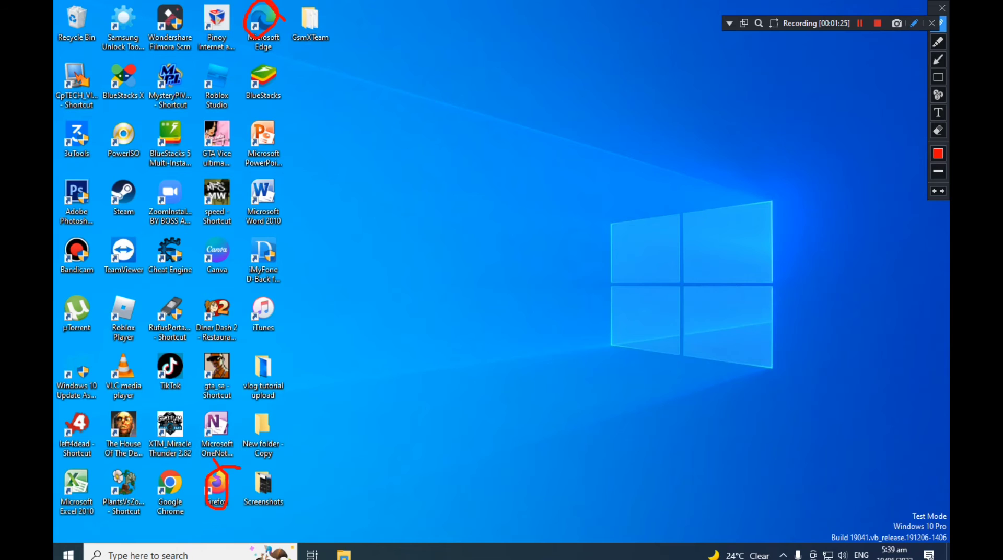
pyautogui.moveTo(155, 475)
pyautogui.mouseDown()
pyautogui.moveTo(169, 511)
pyautogui.moveTo(201, 469)
pyautogui.mouseUp()
pyautogui.click(913, 23)
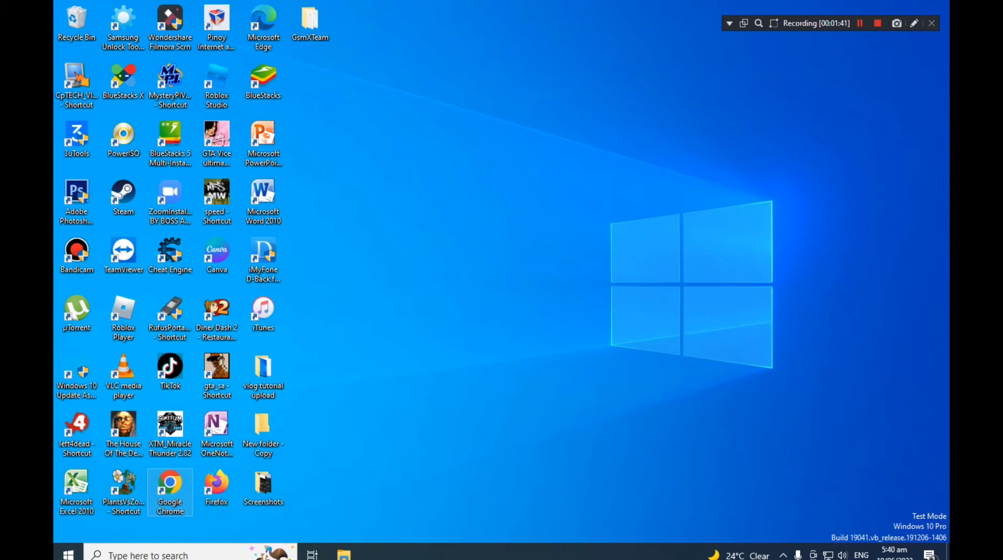
# Switch to Google Chrome and open the YouTube home page at youtube.com.
pyautogui.doubleClick(170, 491)
pyautogui.click(149, 32)
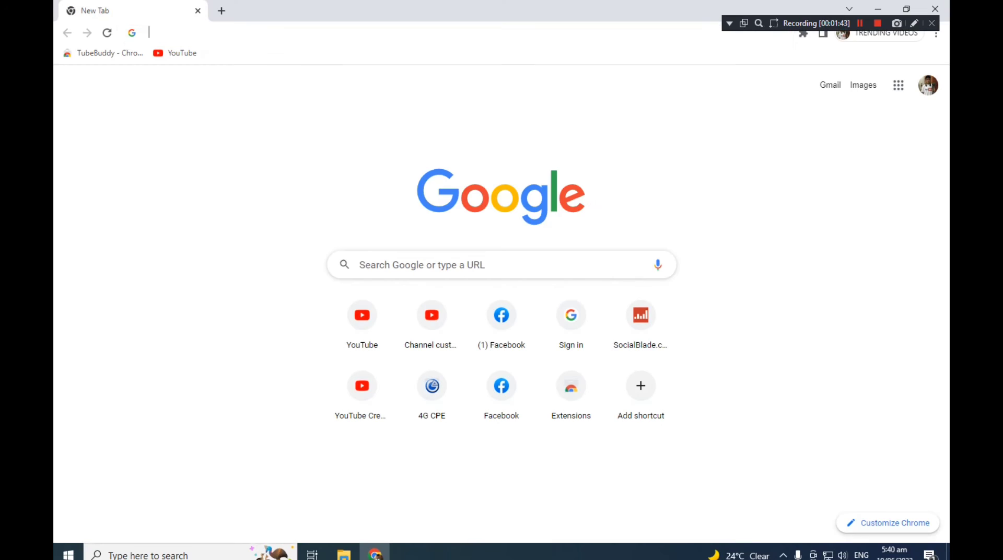
pyautogui.write('youtube.com')
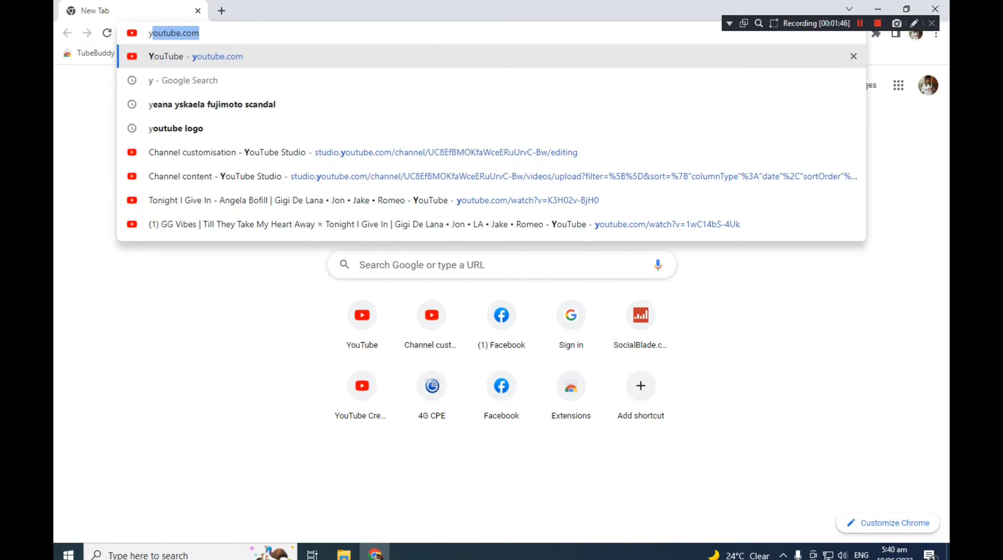
pyautogui.press('Return')
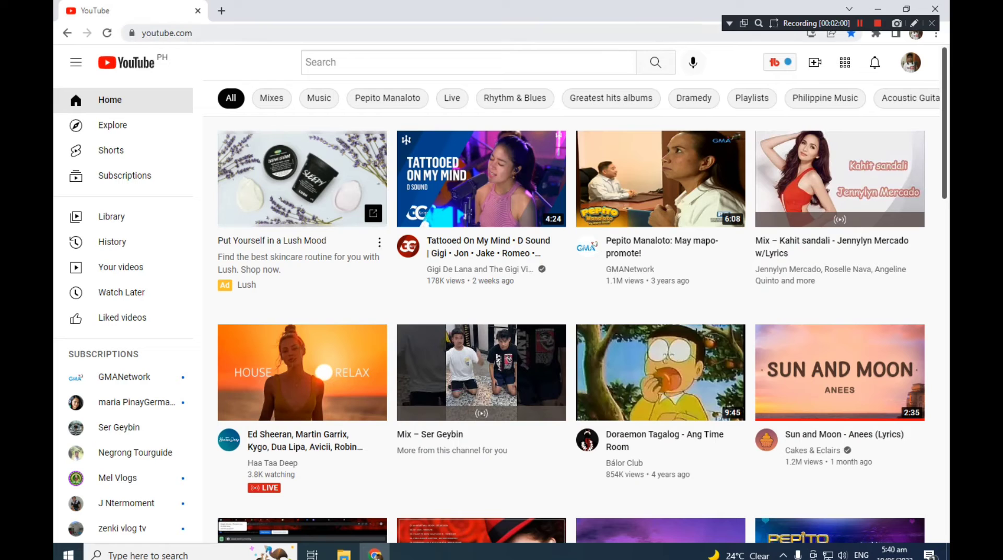
pyautogui.click(914, 23)
pyautogui.moveTo(917, 51)
pyautogui.mouseDown()
pyautogui.moveTo(891, 53)
pyautogui.moveTo(912, 56)
pyautogui.mouseUp()
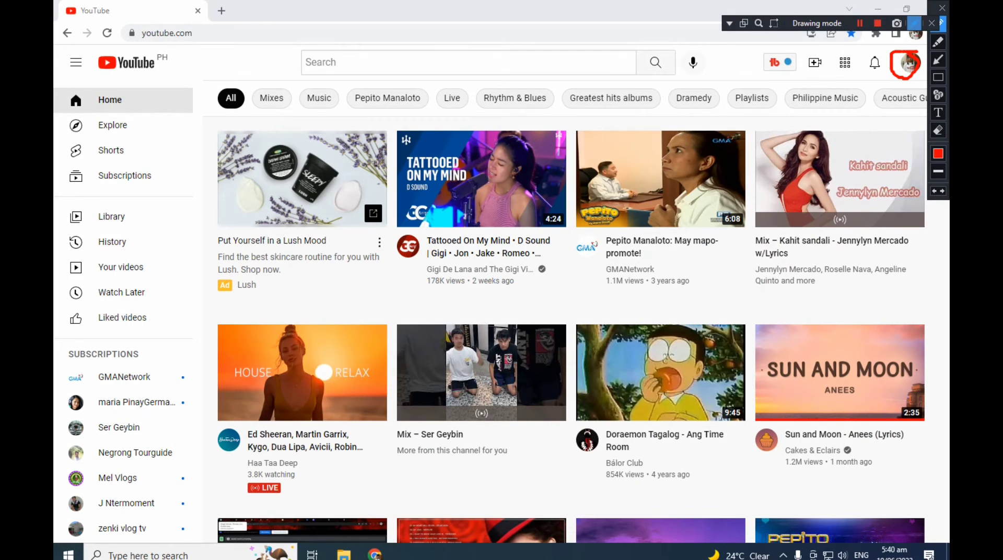
pyautogui.click(941, 8)
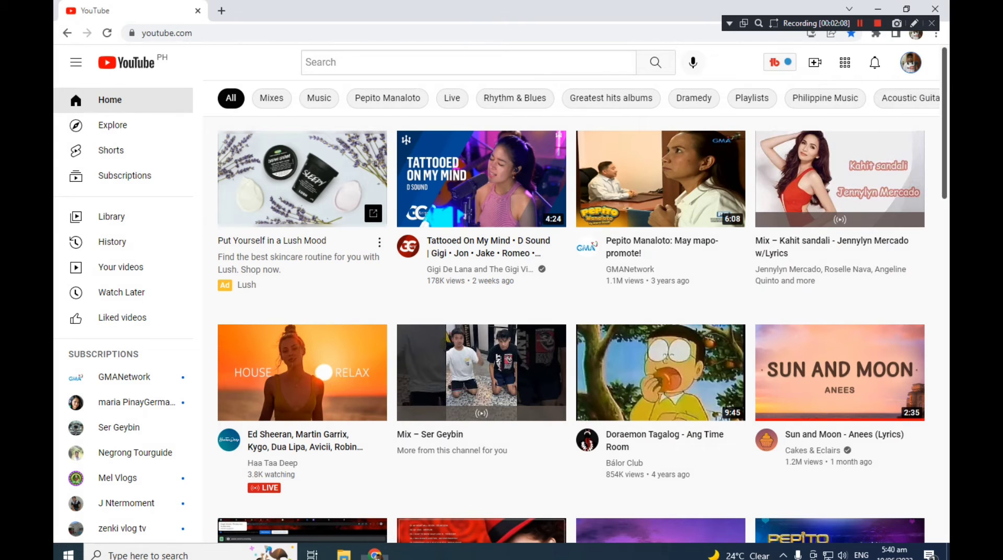
# Open the signed-in account's own channel page on YouTube.
pyautogui.click(910, 62)
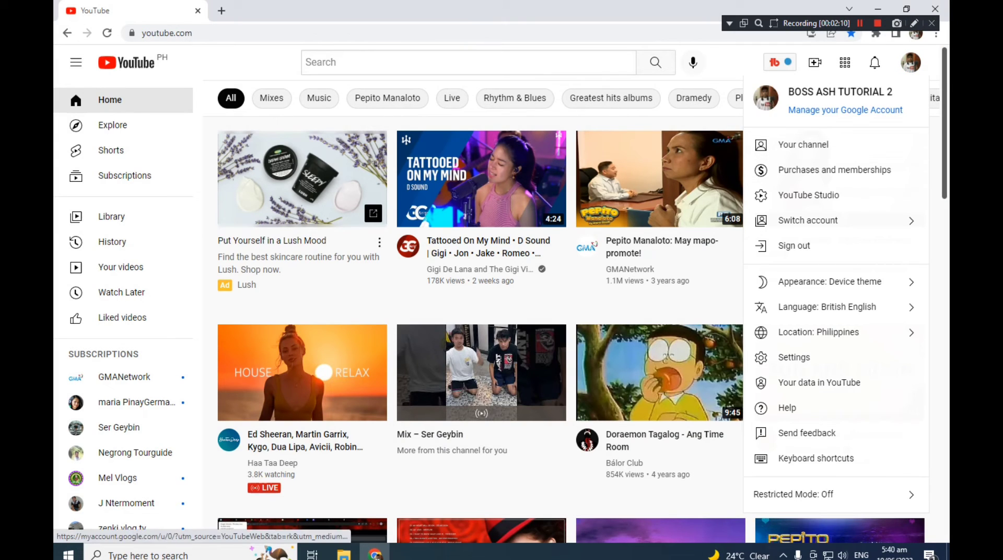
pyautogui.click(913, 22)
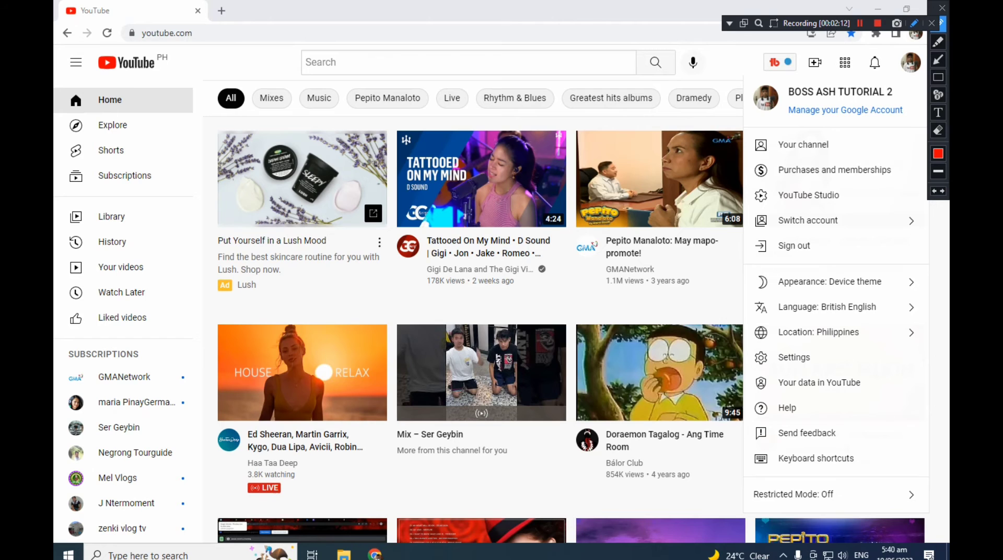
pyautogui.click(914, 23)
pyautogui.click(802, 144)
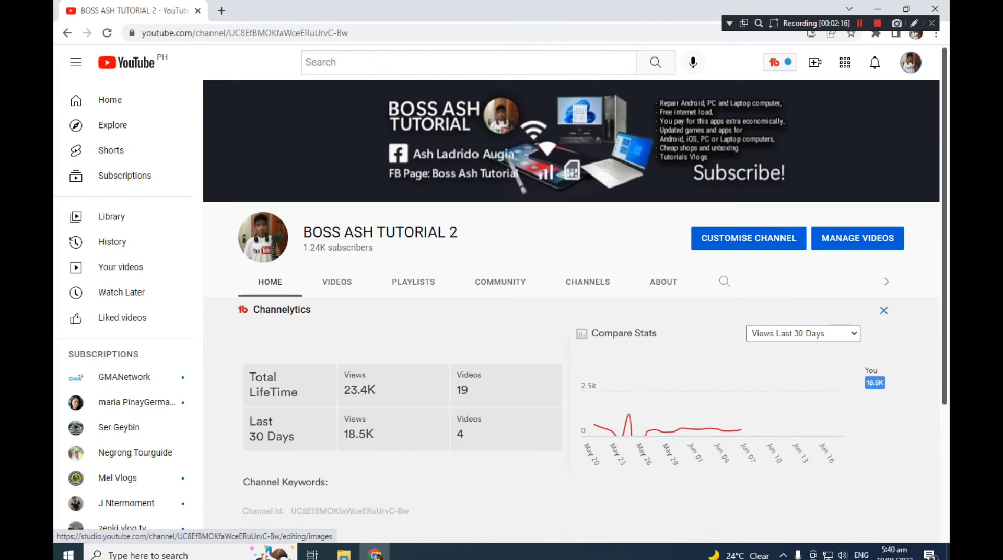
# Check the Channel Keywords entry in the Channelytics overview on the channel page.
pyautogui.scroll(-2, 648, 418)
pyautogui.click(913, 23)
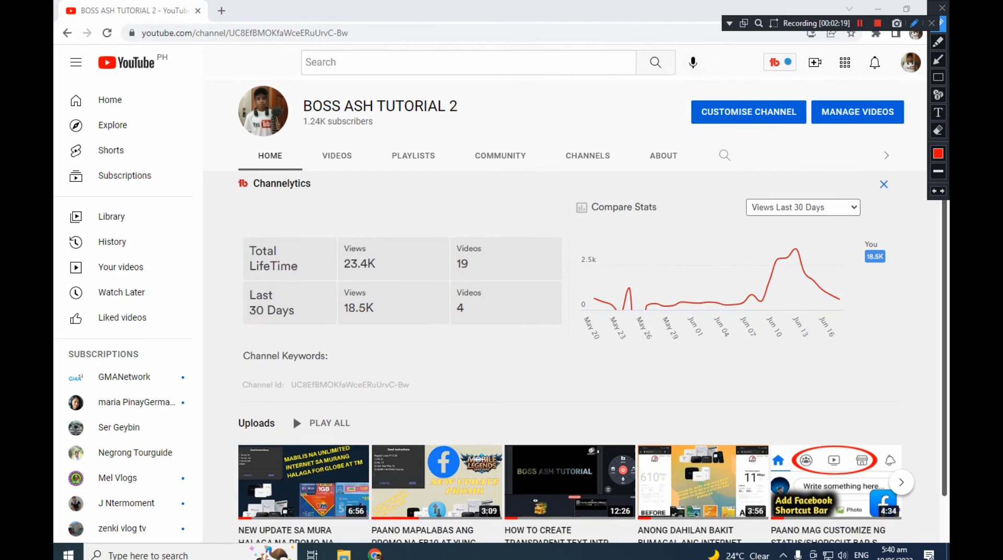
pyautogui.moveTo(244, 366)
pyautogui.mouseDown()
pyautogui.moveTo(330, 355)
pyautogui.moveTo(248, 341)
pyautogui.moveTo(259, 377)
pyautogui.mouseUp()
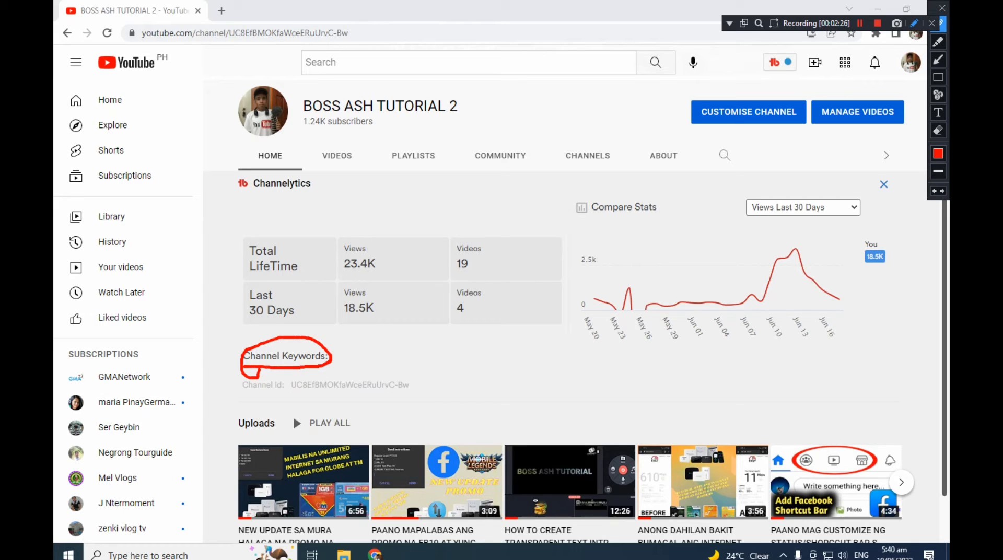
pyautogui.moveTo(328, 377)
pyautogui.mouseDown()
pyautogui.moveTo(347, 397)
pyautogui.moveTo(390, 380)
pyautogui.moveTo(477, 380)
pyautogui.mouseUp()
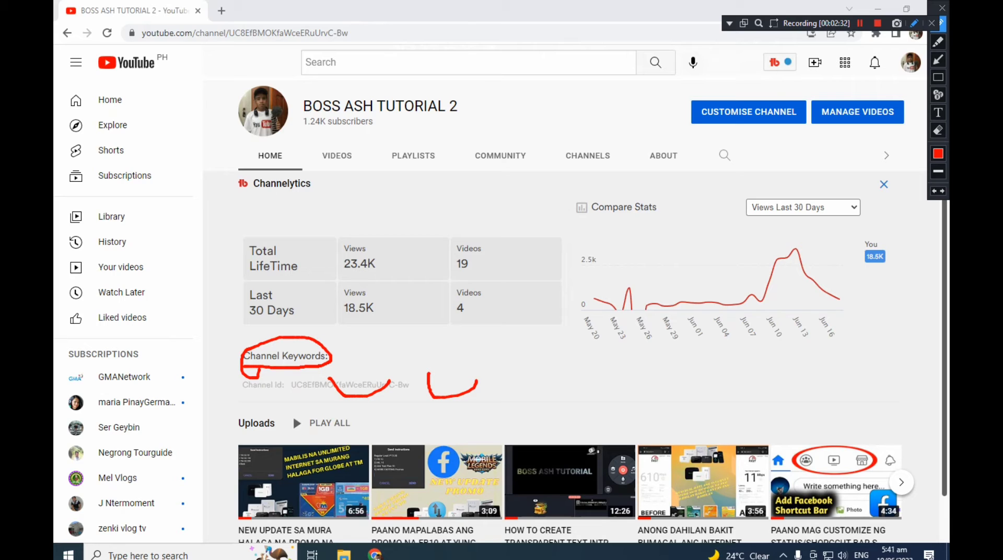
pyautogui.moveTo(700, 124)
pyautogui.mouseDown()
pyautogui.moveTo(785, 124)
pyautogui.moveTo(716, 97)
pyautogui.moveTo(734, 126)
pyautogui.mouseUp()
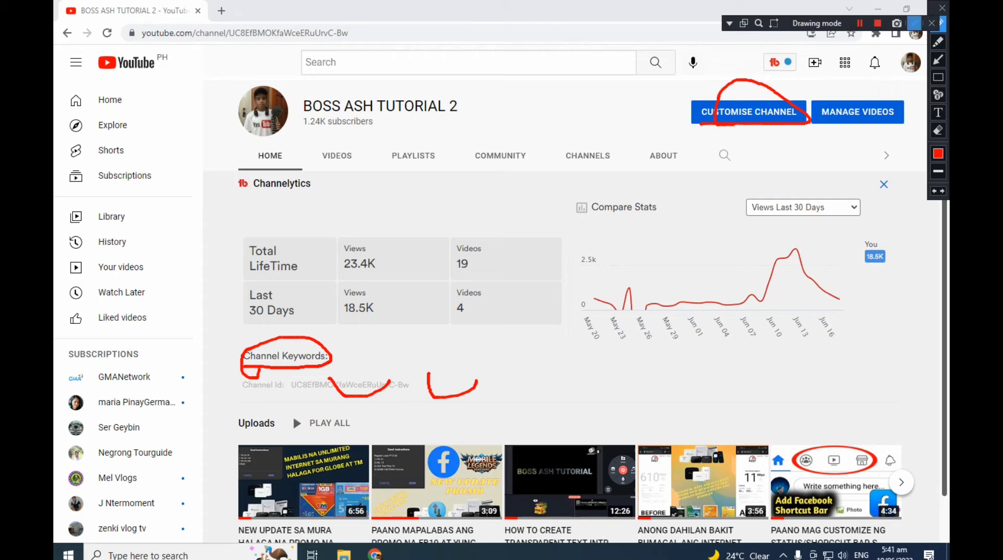
pyautogui.press('Escape')
# Go to the channel's customisation page in YouTube Studio and open the Studio settings.
pyautogui.click(748, 112)
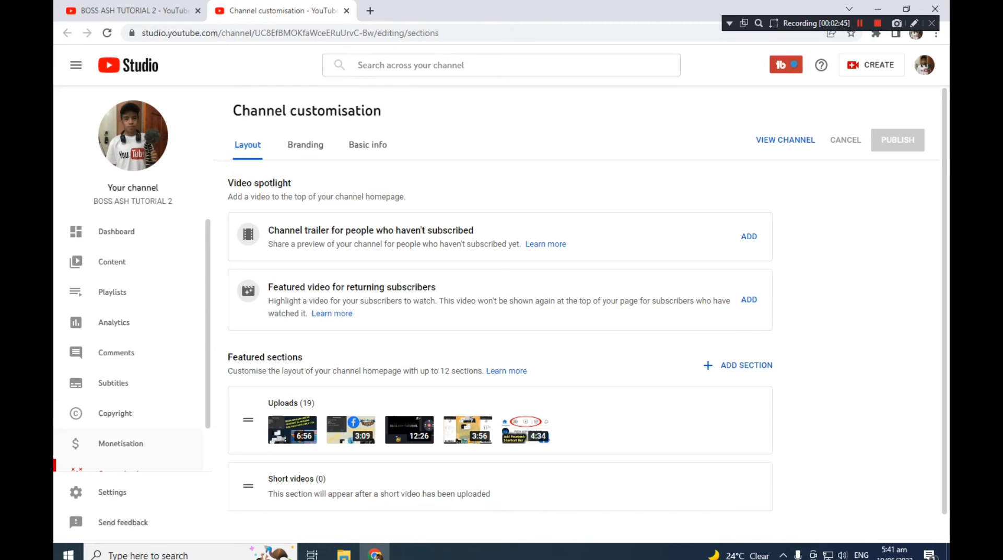
pyautogui.scroll(-2, 130, 395)
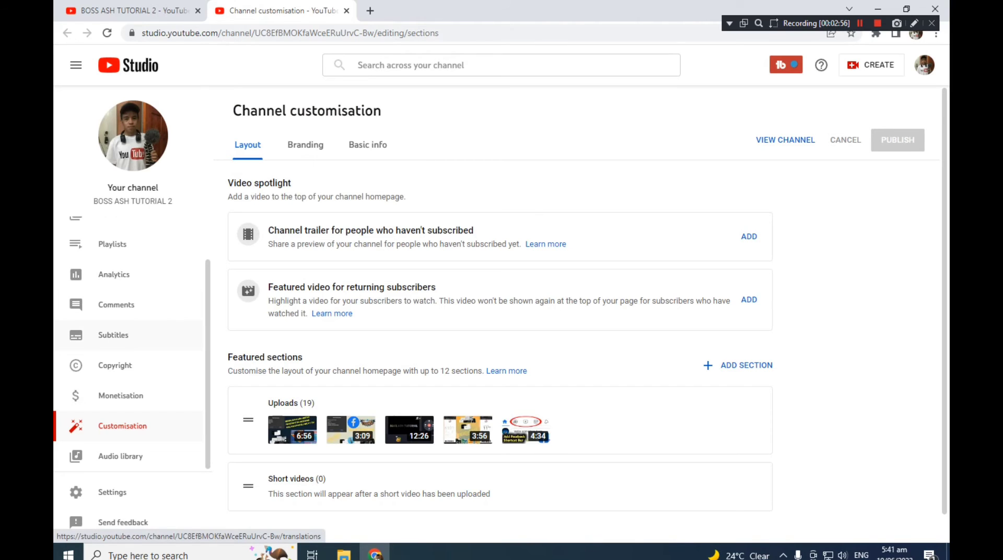
pyautogui.click(913, 23)
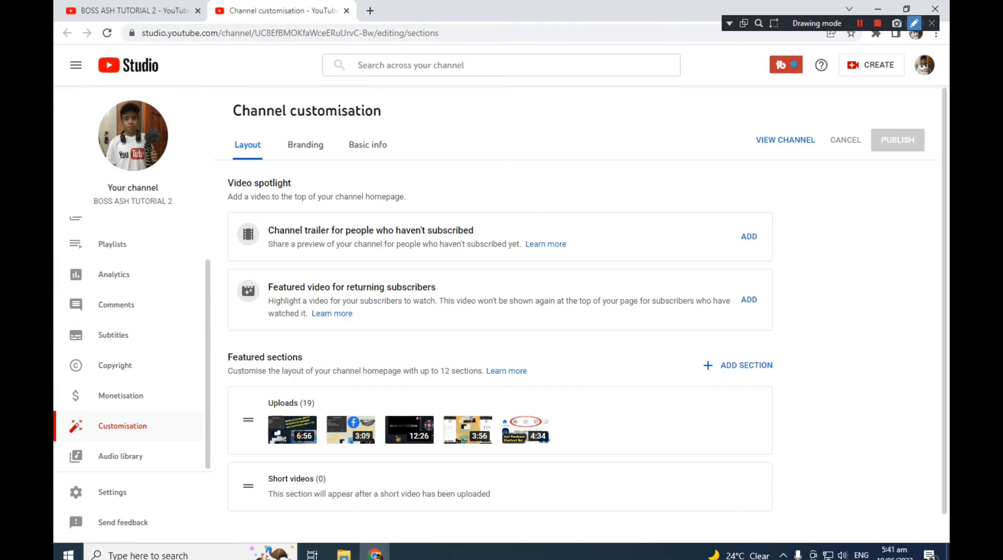
pyautogui.moveTo(144, 490)
pyautogui.mouseDown()
pyautogui.moveTo(115, 476)
pyautogui.moveTo(92, 506)
pyautogui.moveTo(132, 475)
pyautogui.mouseUp()
pyautogui.click(914, 23)
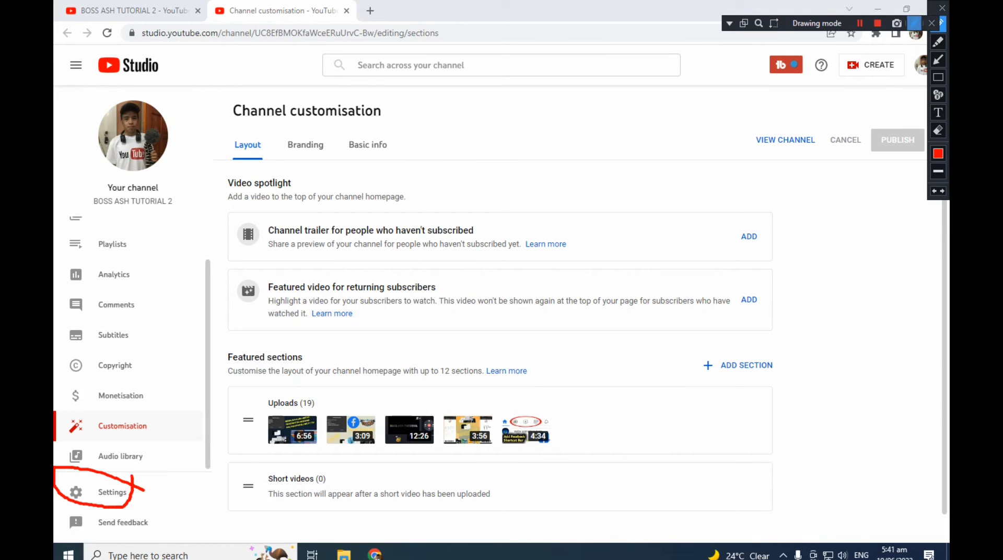
pyautogui.click(113, 492)
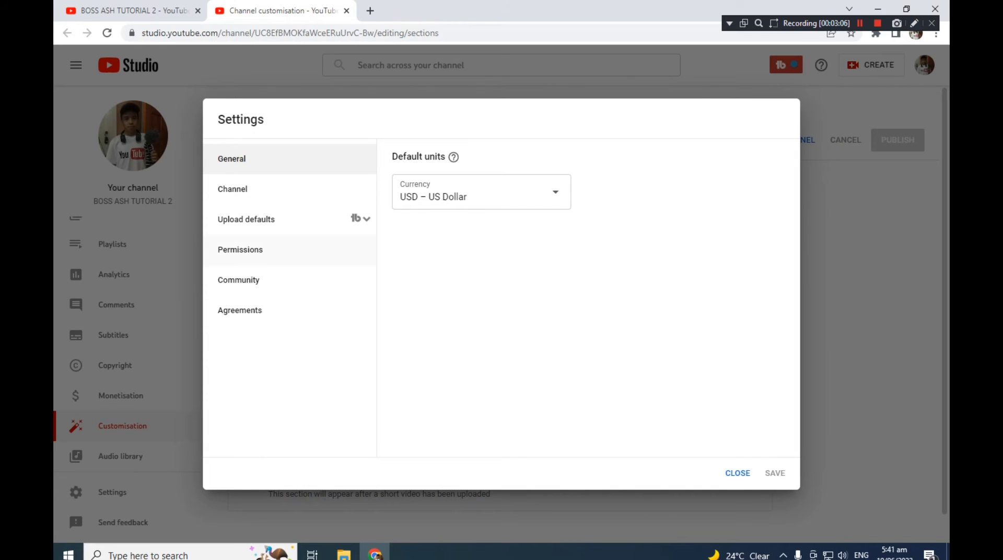
pyautogui.click(914, 23)
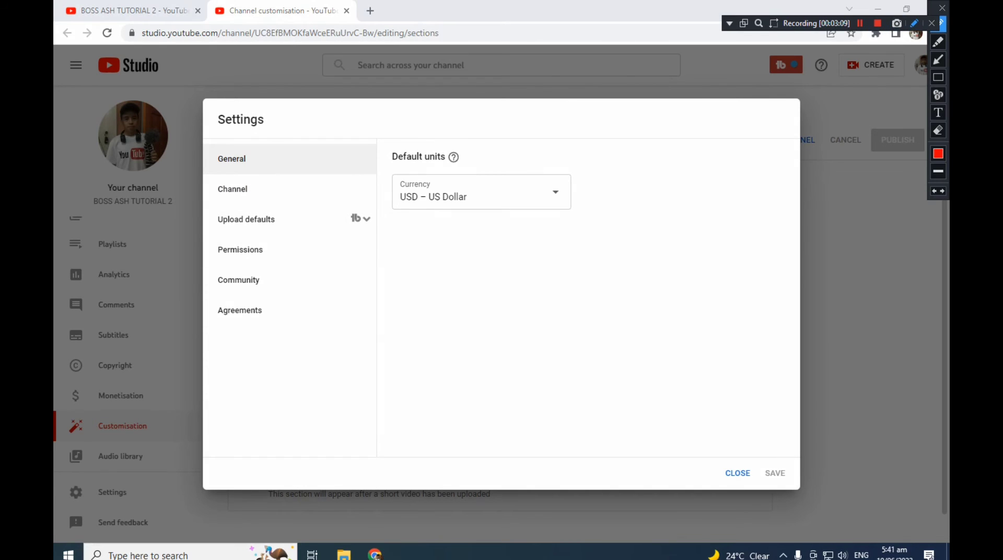
pyautogui.moveTo(267, 151)
pyautogui.mouseDown()
pyautogui.moveTo(272, 167)
pyautogui.moveTo(365, 134)
pyautogui.mouseUp()
pyautogui.click(914, 23)
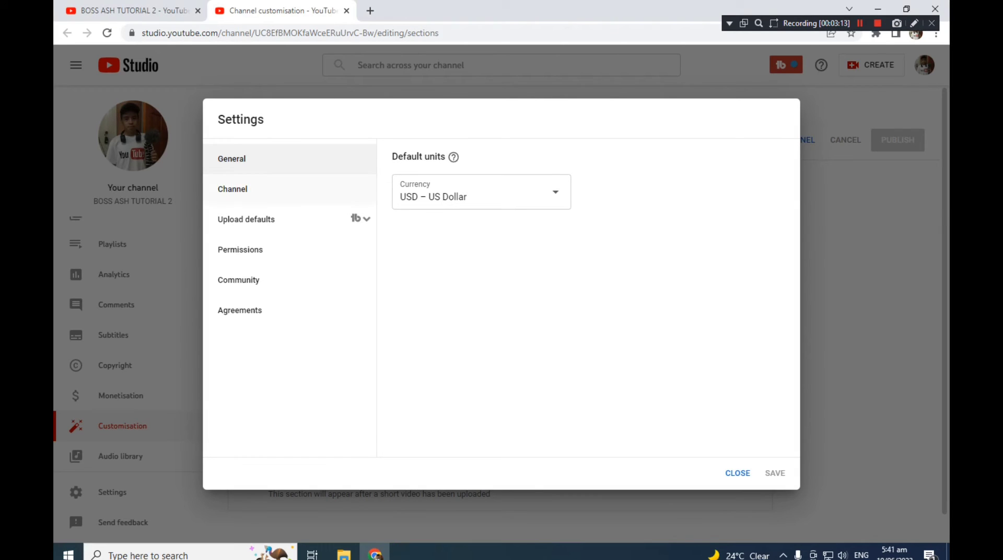
# Show the Channel section's basic info in the settings, where the channel keywords are entered.
pyautogui.click(233, 189)
pyautogui.click(914, 23)
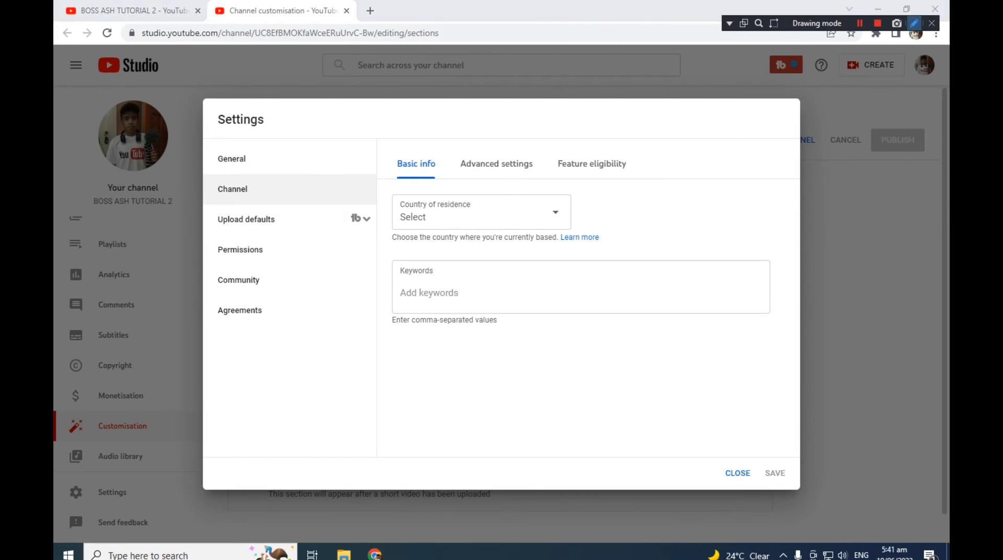
pyautogui.moveTo(246, 179)
pyautogui.mouseDown()
pyautogui.moveTo(258, 193)
pyautogui.moveTo(306, 177)
pyautogui.mouseUp()
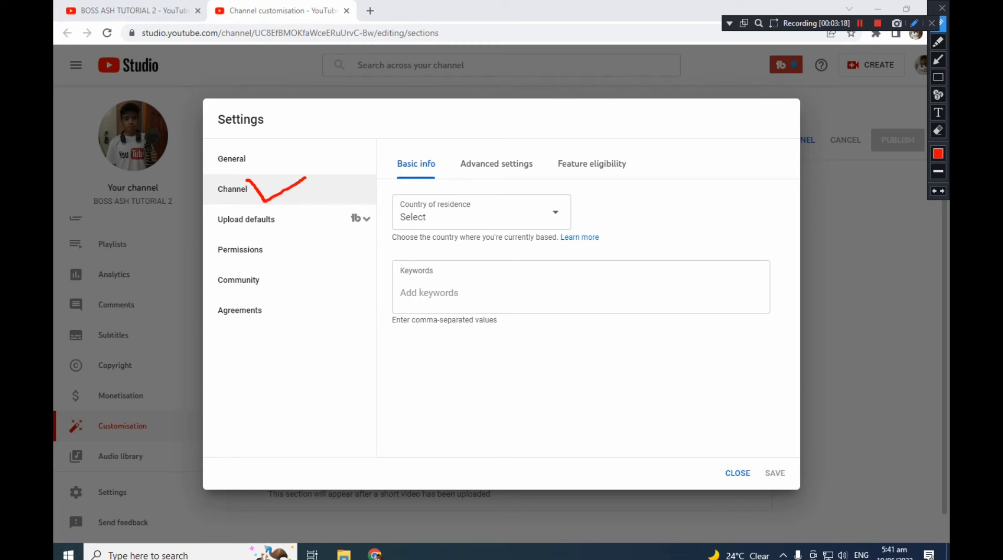
pyautogui.press('Escape')
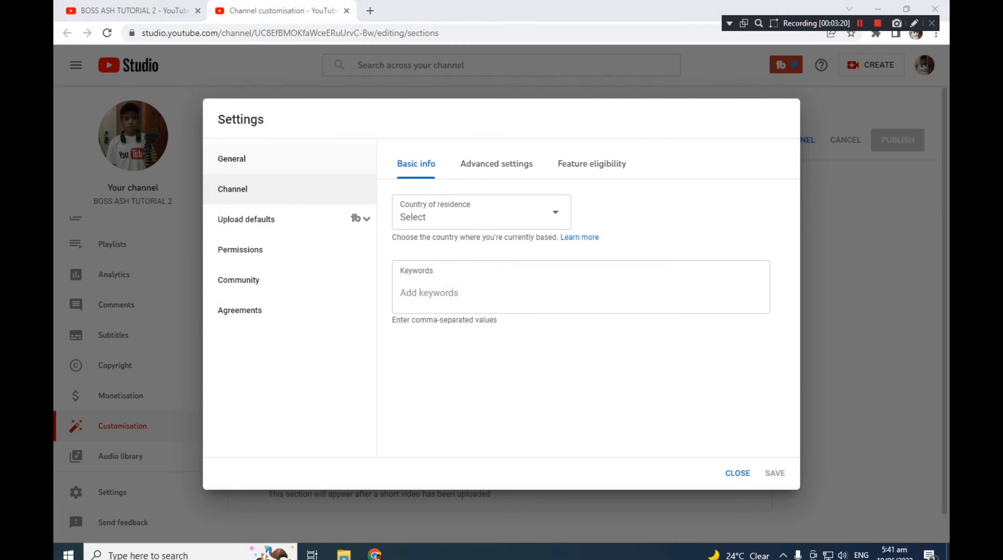
pyautogui.click(232, 159)
pyautogui.click(232, 189)
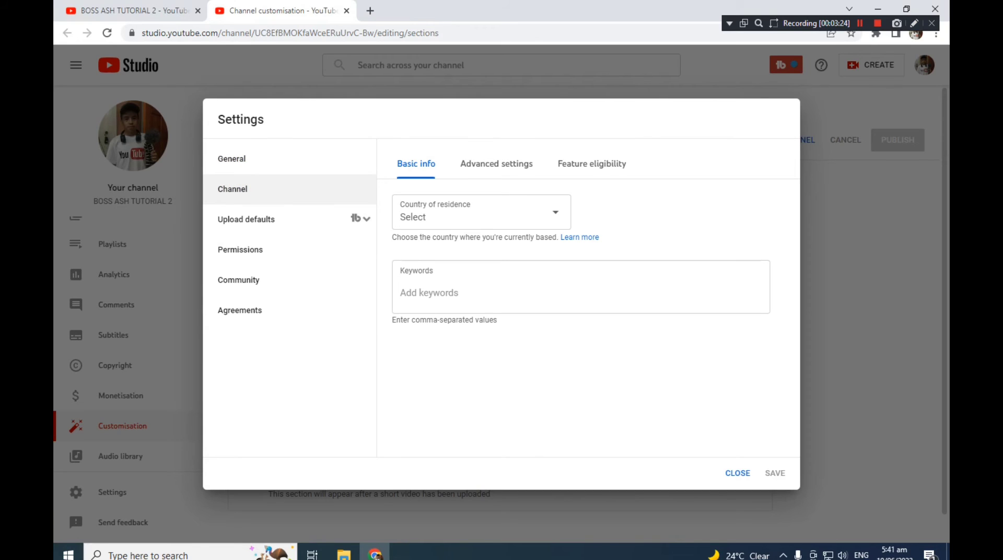
pyautogui.click(914, 23)
pyautogui.moveTo(434, 264)
pyautogui.mouseDown()
pyautogui.moveTo(442, 277)
pyautogui.moveTo(468, 265)
pyautogui.mouseUp()
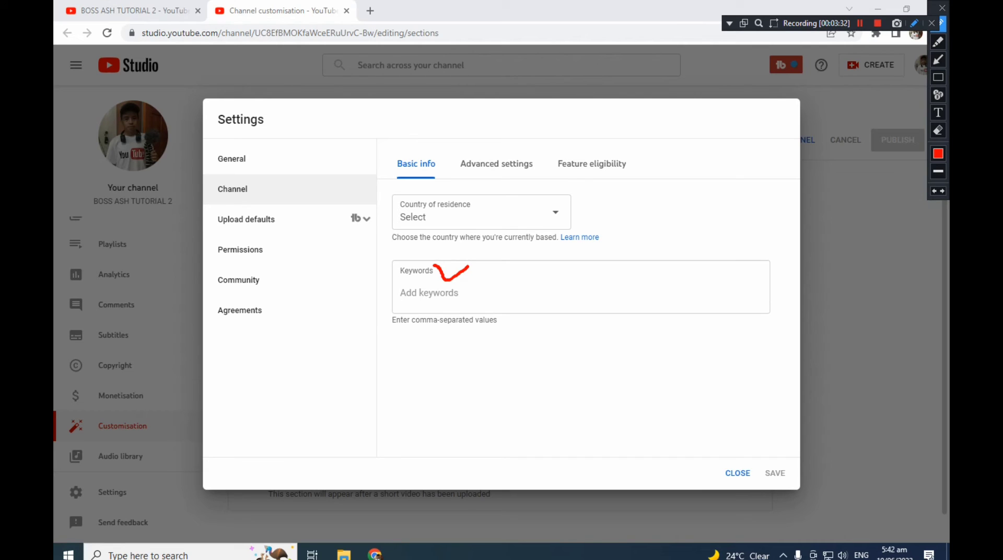
pyautogui.click(914, 23)
# Enter "Tutorial" and "Free Load Tutorial" as comma-separated channel keywords.
pyautogui.click(400, 293)
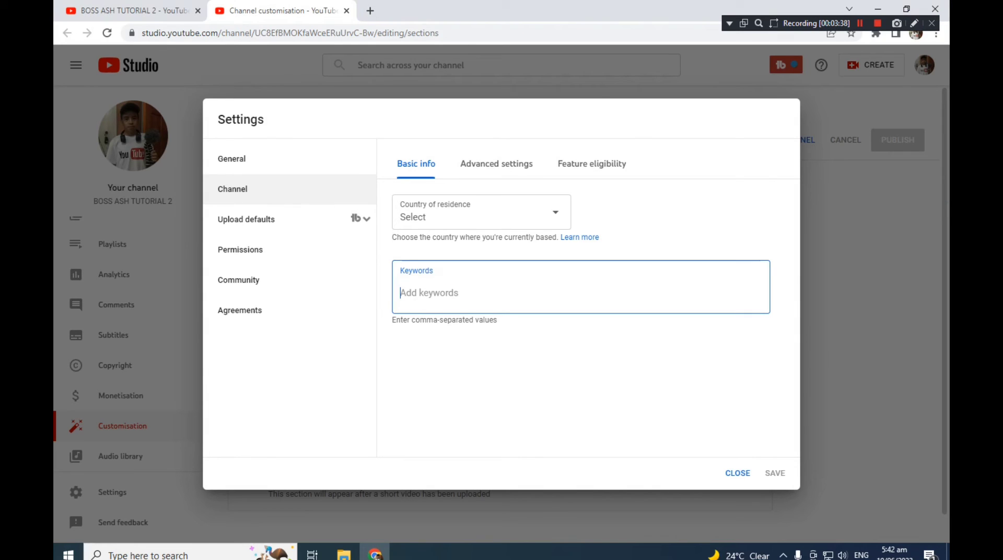
pyautogui.write('Tutorial,')
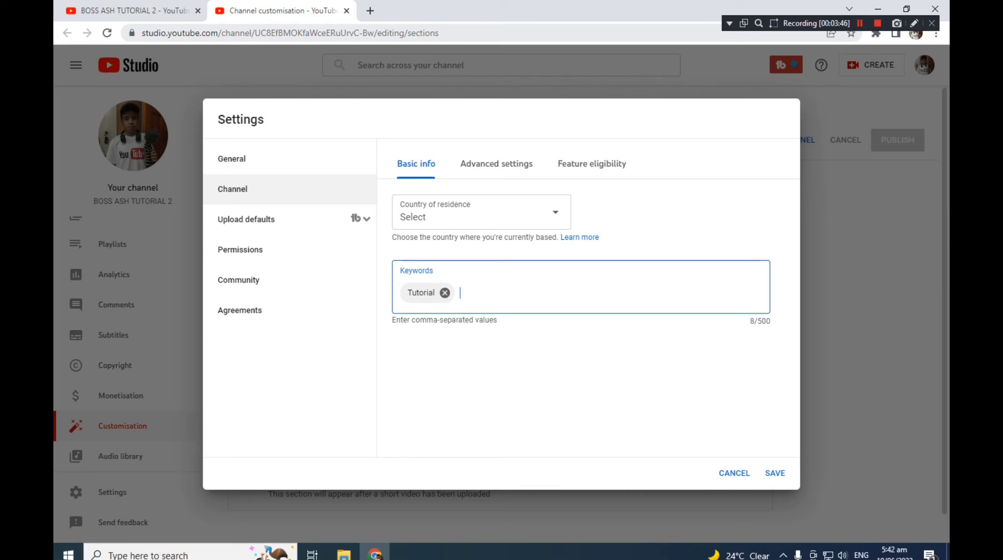
pyautogui.write('Free Load Tutyo')
pyautogui.press('BackSpace')
pyautogui.press('BackSpace')
pyautogui.write('orial')
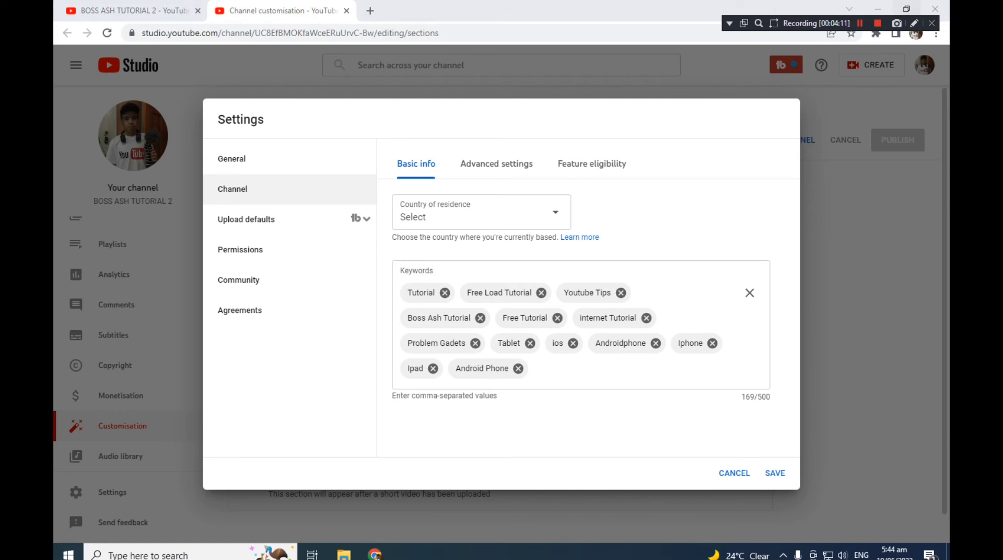
pyautogui.click(913, 23)
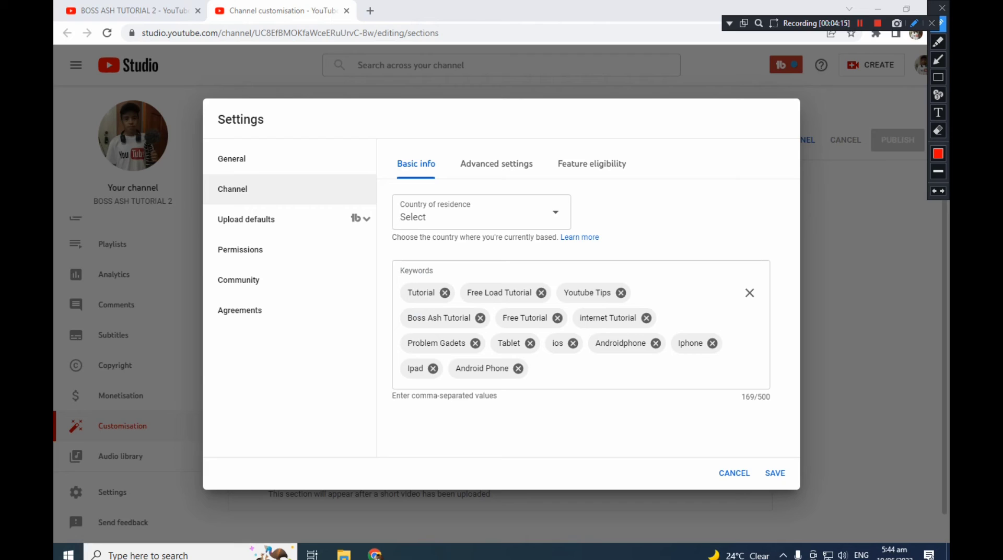
pyautogui.moveTo(754, 401)
pyautogui.mouseDown()
pyautogui.moveTo(745, 386)
pyautogui.moveTo(748, 399)
pyautogui.mouseUp()
pyautogui.moveTo(773, 396); pyautogui.dragTo(800, 375)
pyautogui.moveTo(410, 286)
pyautogui.mouseDown()
pyautogui.moveTo(614, 296)
pyautogui.moveTo(639, 266)
pyautogui.mouseUp()
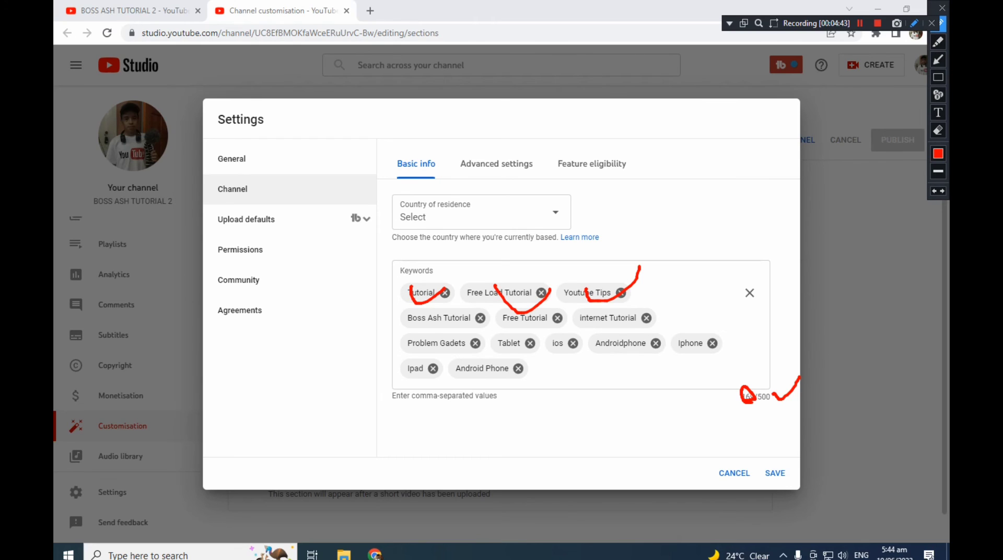
pyautogui.click(913, 23)
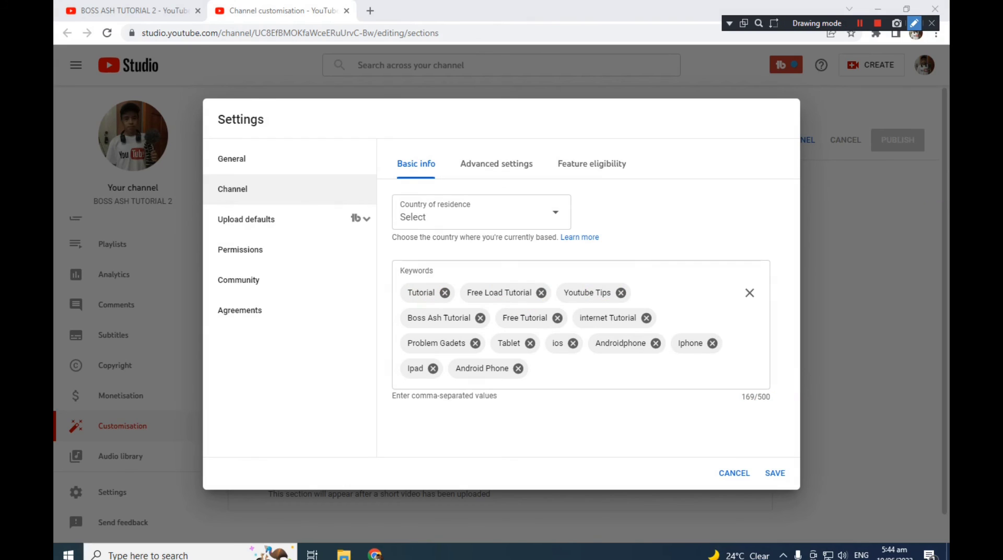
pyautogui.click(914, 23)
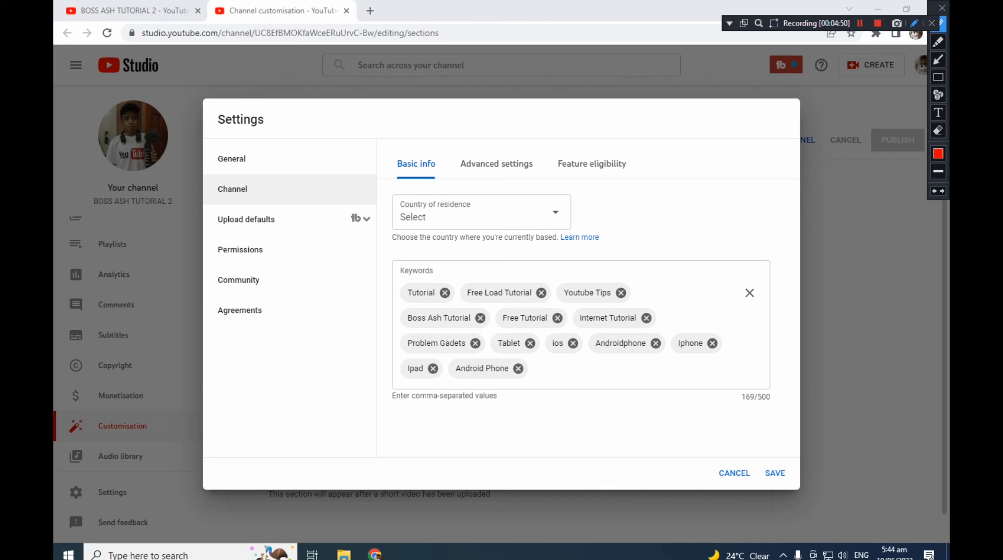
# Save the channel settings with the entered keywords.
pyautogui.moveTo(793, 470)
pyautogui.mouseDown()
pyautogui.moveTo(763, 466)
pyautogui.moveTo(763, 448)
pyautogui.mouseUp()
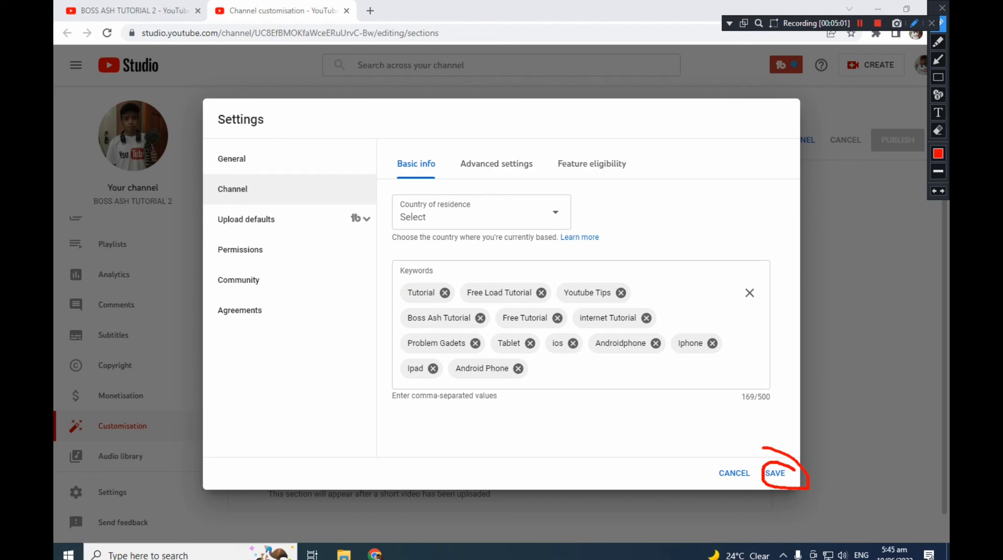
pyautogui.click(914, 23)
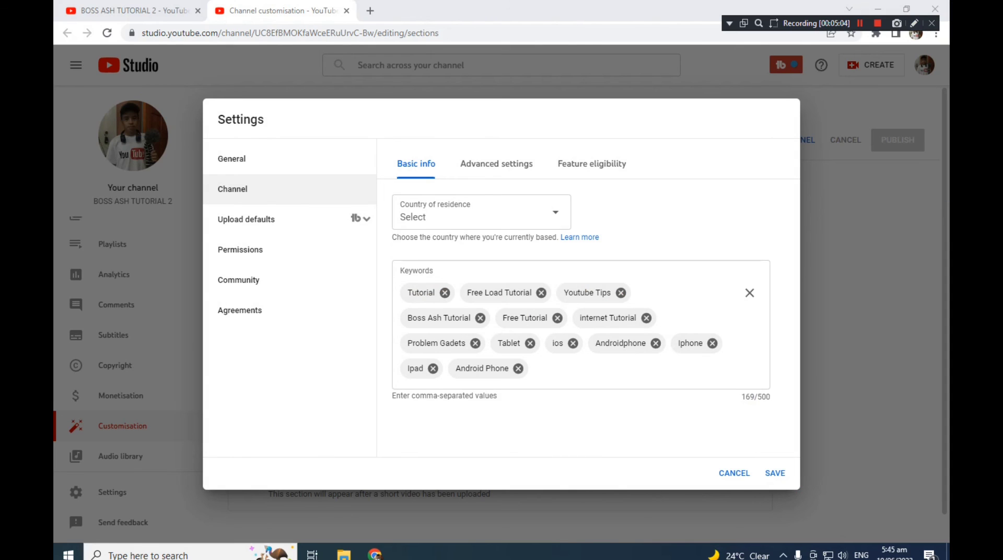
pyautogui.click(774, 473)
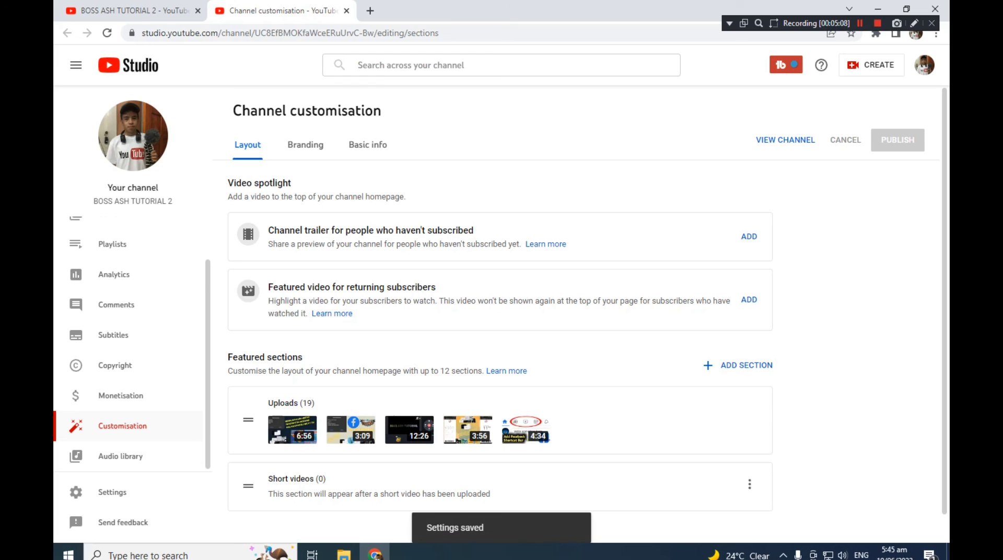
# Close the old channel and Studio tabs and reopen your channel page from YouTube in a new tab.
pyautogui.hotkey('ctrl', 'Tab')
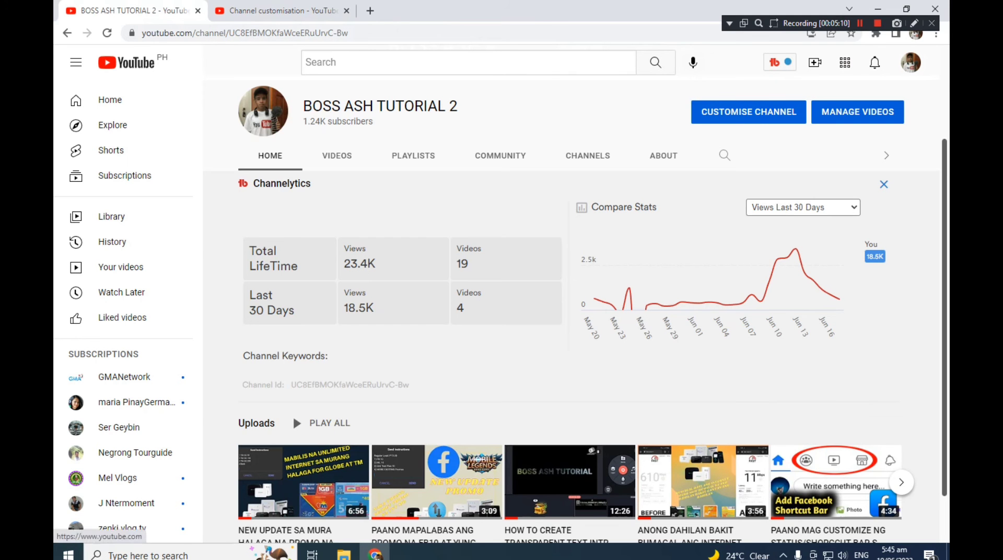
pyautogui.click(198, 11)
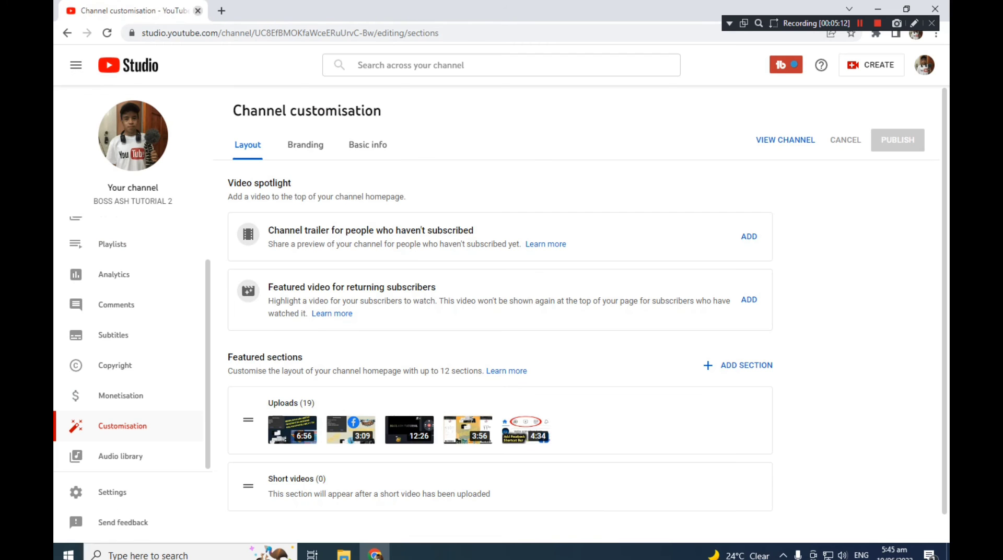
pyautogui.hotkey('ctrl', 't')
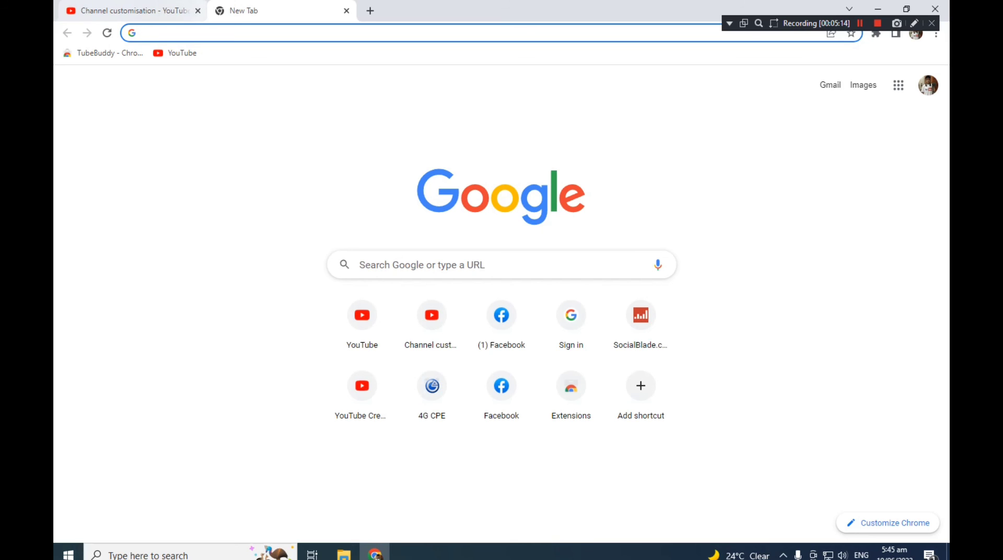
pyautogui.click(197, 10)
pyautogui.click(175, 52)
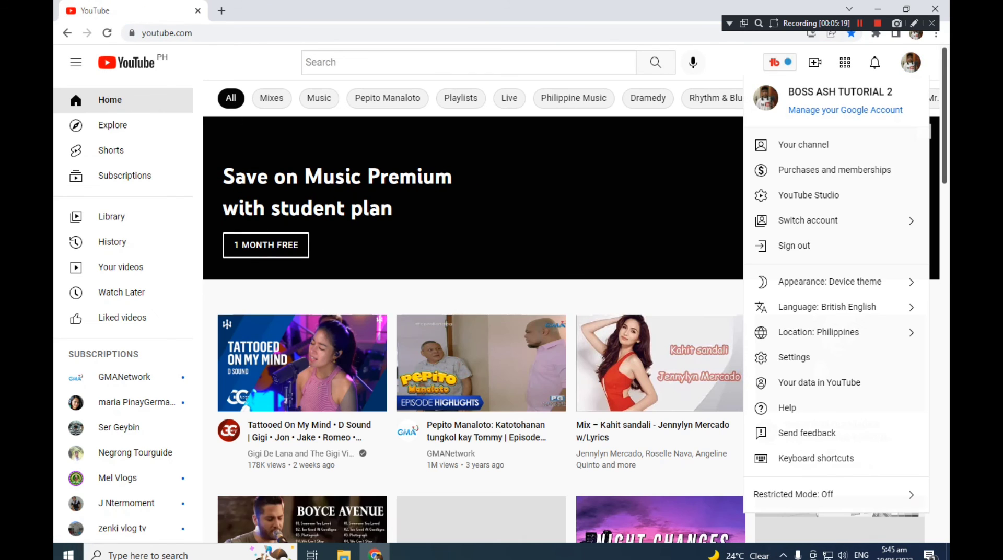
pyautogui.click(783, 145)
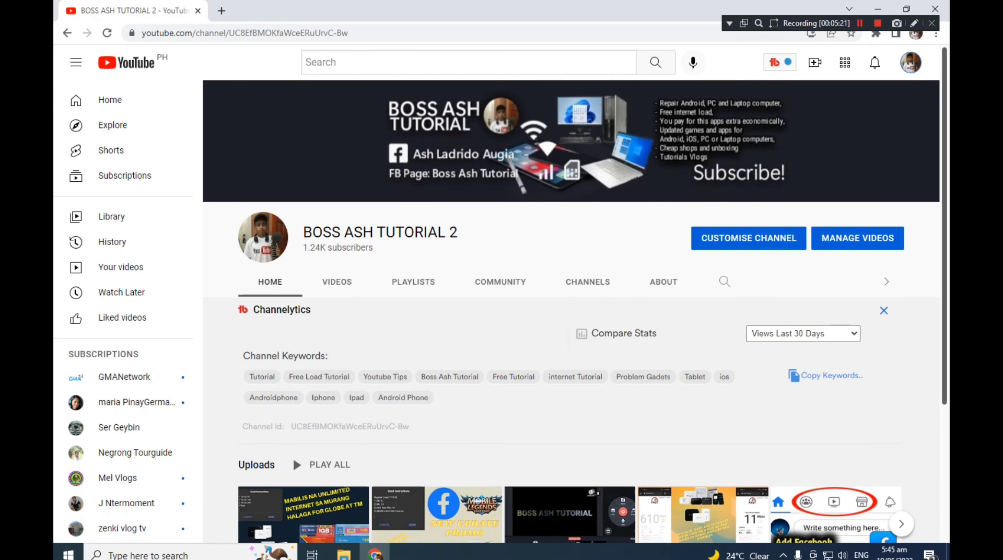
# Review the saved channel keywords in the Channelytics overview, and minimise the browser.
pyautogui.scroll(-2, 571, 313)
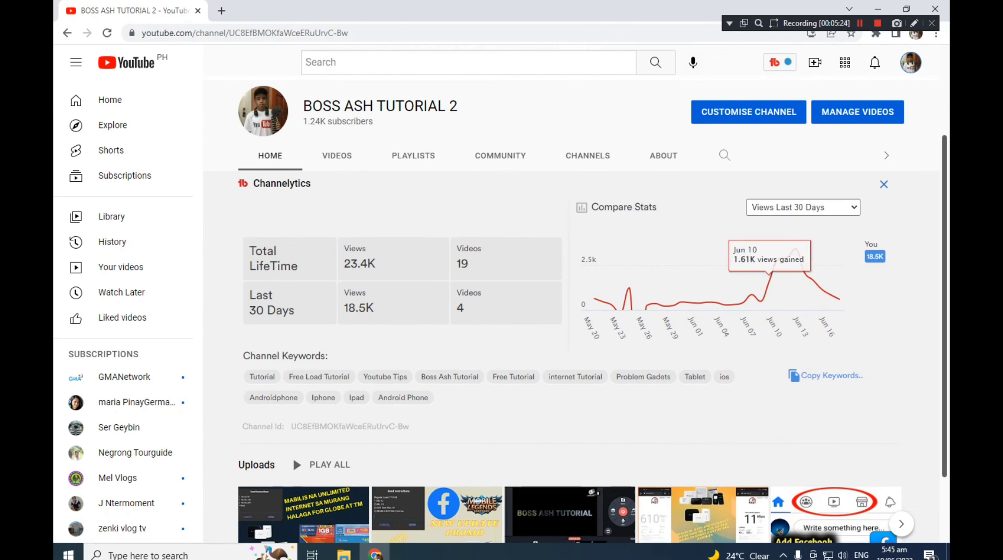
pyautogui.click(913, 23)
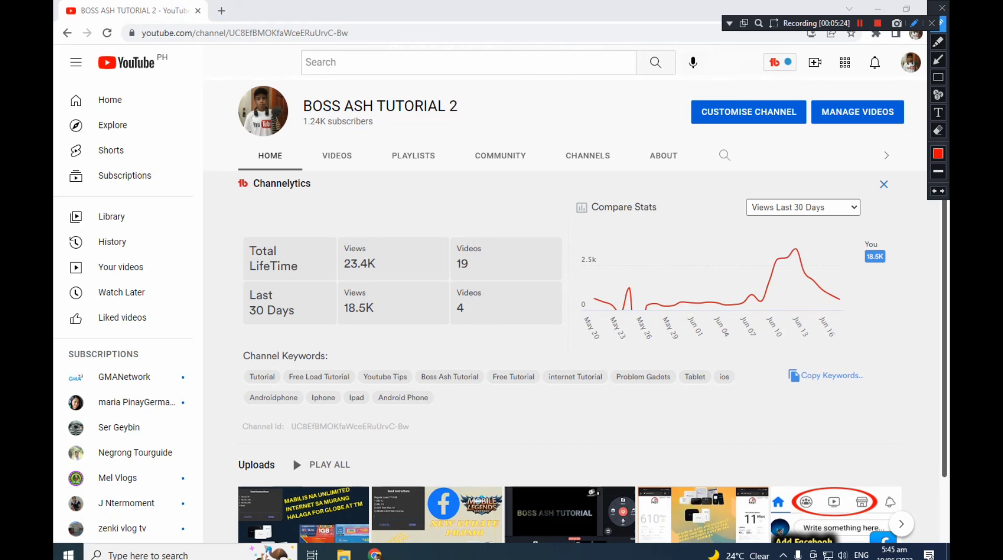
pyautogui.moveTo(245, 364)
pyautogui.mouseDown()
pyautogui.moveTo(323, 364)
pyautogui.moveTo(337, 354)
pyautogui.moveTo(243, 342)
pyautogui.moveTo(278, 370)
pyautogui.moveTo(460, 380)
pyautogui.mouseUp()
pyautogui.press('Escape')
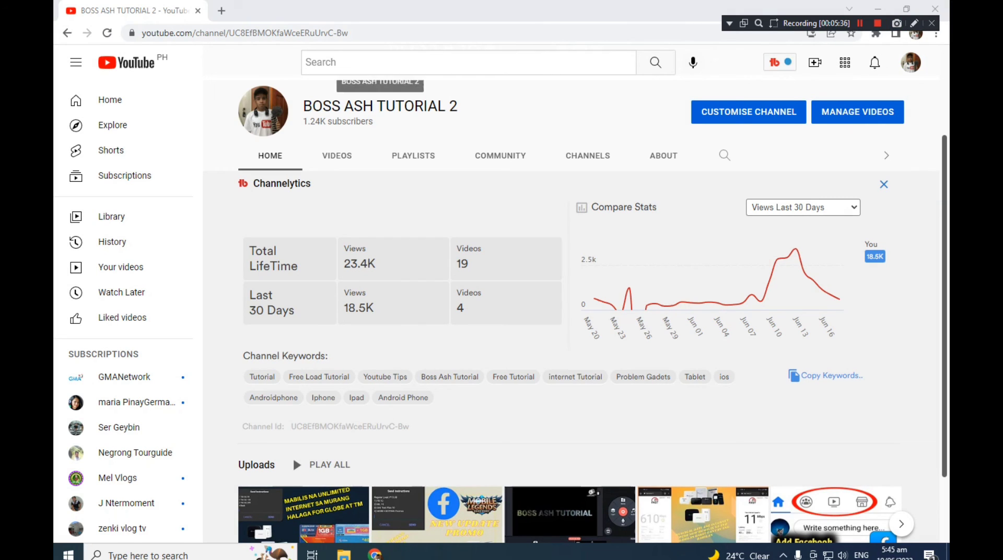
pyautogui.moveTo(288, 377); pyautogui.dragTo(426, 377)
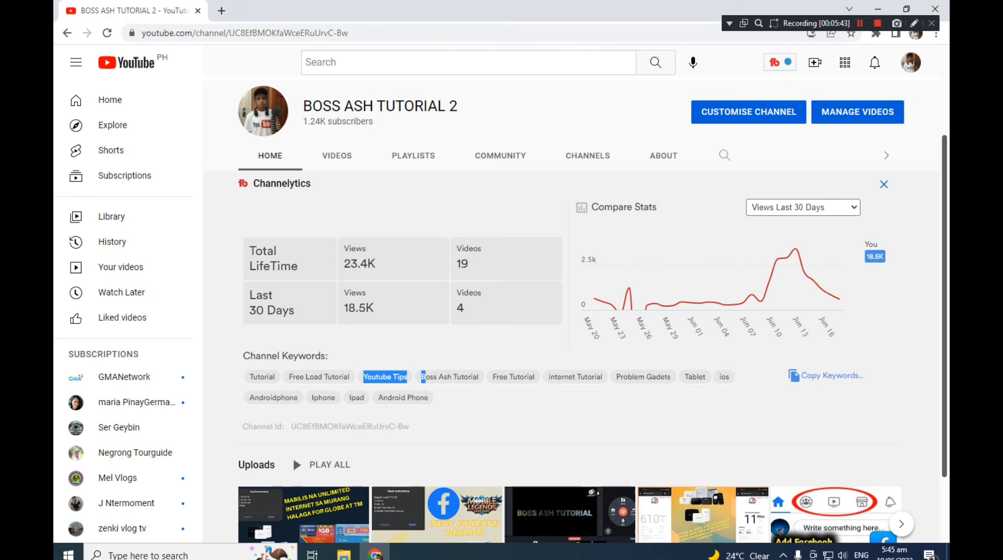
pyautogui.click(420, 376)
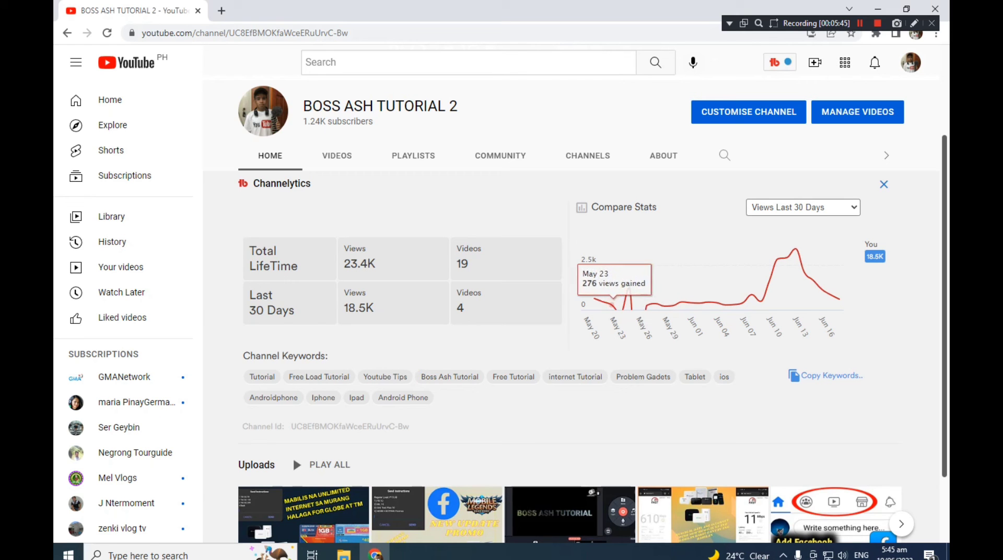
pyautogui.moveTo(788, 257)
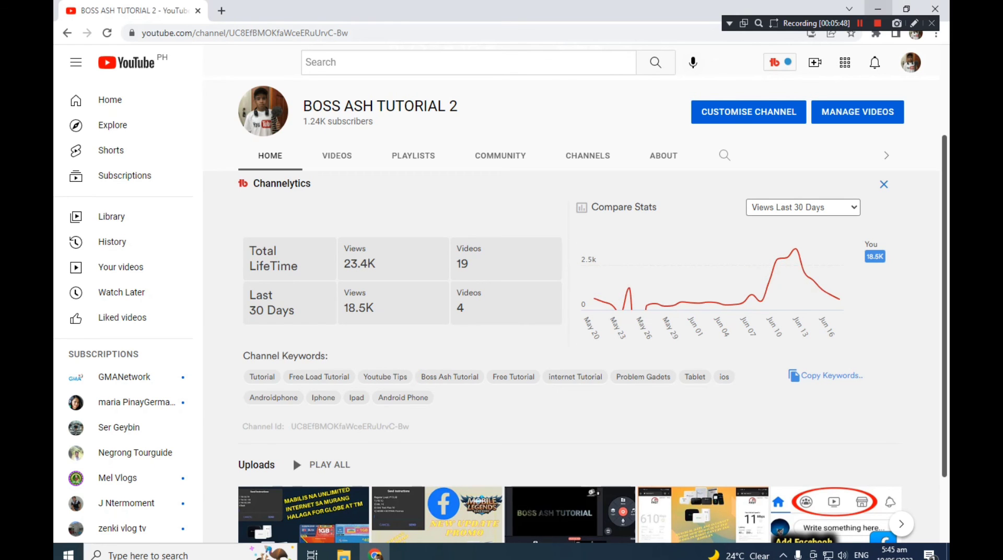
pyautogui.click(877, 9)
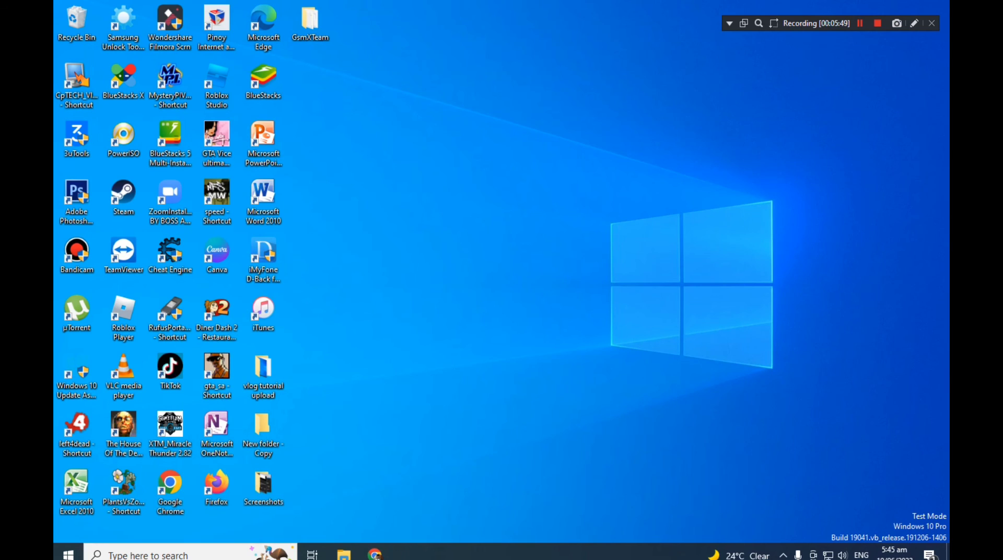